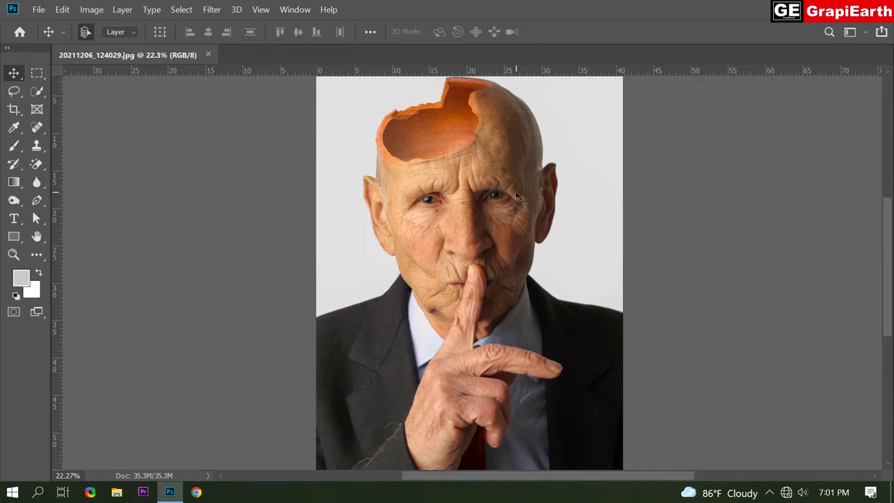
Step: Zoom in and out over the finished pot-in-skull composite to inspect it
scroll(510, 182, up, 2)
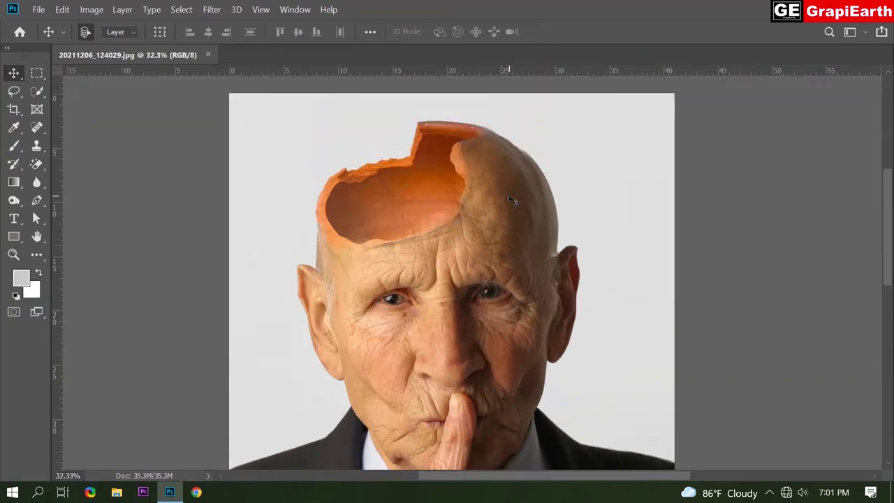
scroll(512, 201, down, 3)
scroll(511, 201, down, 3)
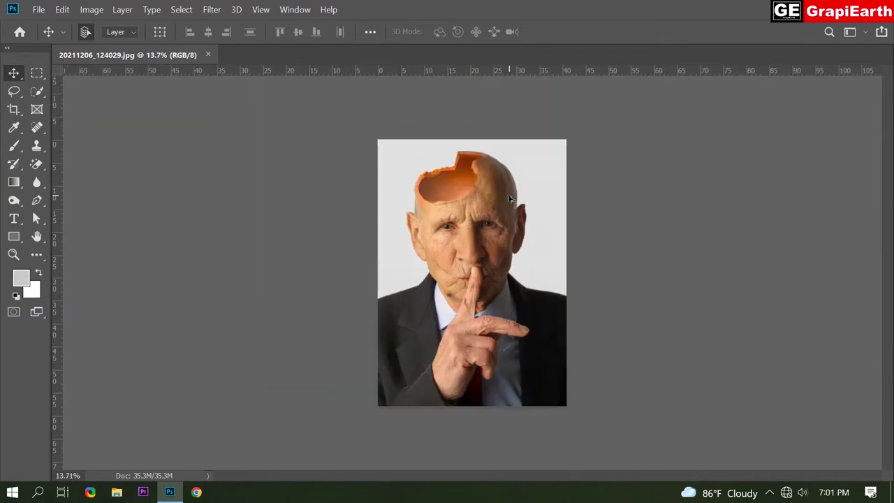
scroll(510, 200, up, 1)
scroll(511, 200, up, 3)
scroll(512, 224, up, 3)
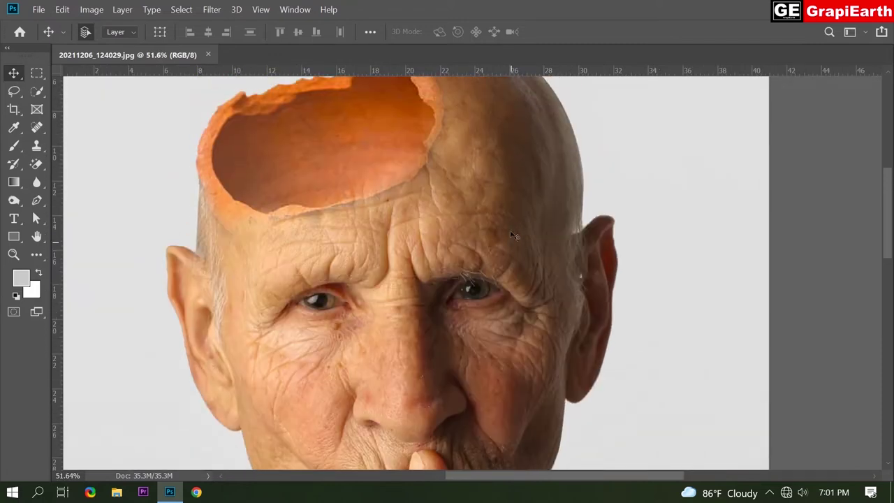
scroll(513, 236, down, 3)
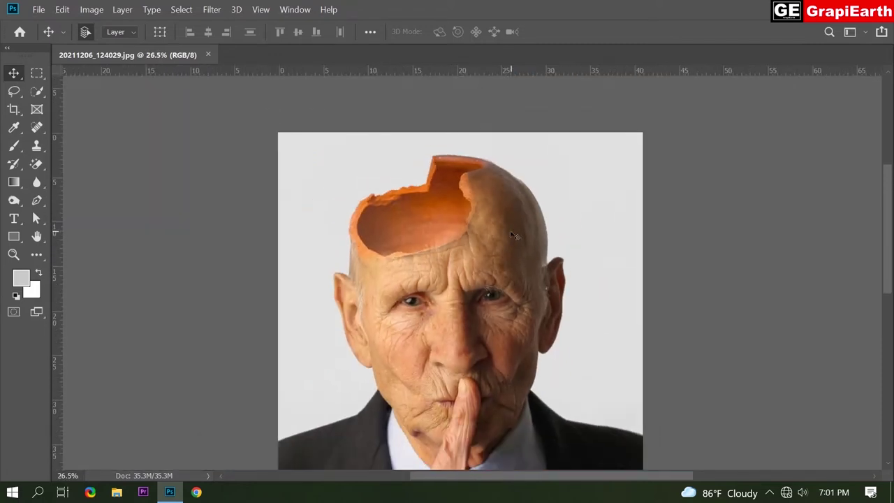
scroll(514, 236, down, 1)
scroll(513, 236, down, 2)
scroll(513, 236, down, 3)
scroll(514, 236, up, 4)
scroll(512, 234, down, 2)
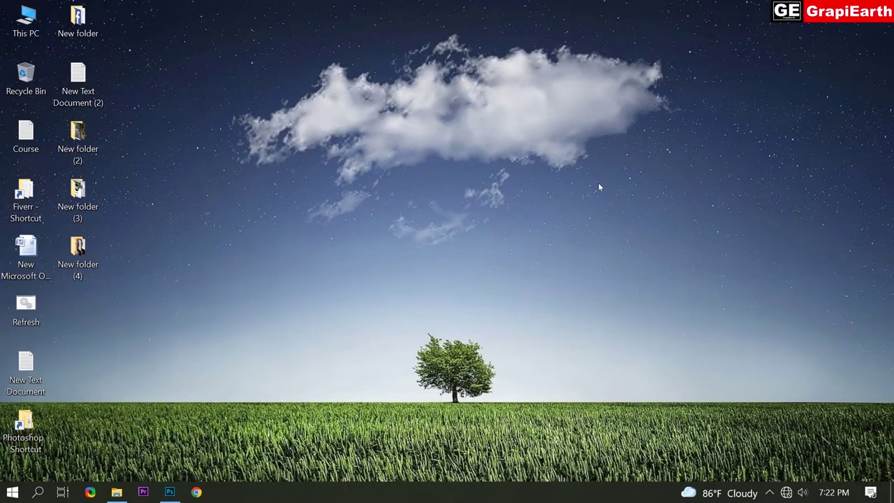
Step: Restore the Photoshop window showing the original portrait of the bald old man
click(170, 491)
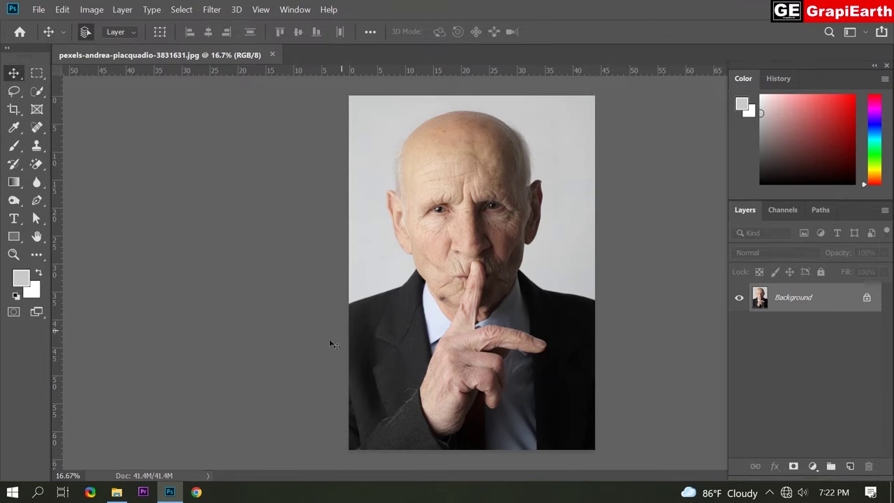
Step: Open 214654123.jpg from New folder (4) in Photoshop as a second document
click(116, 491)
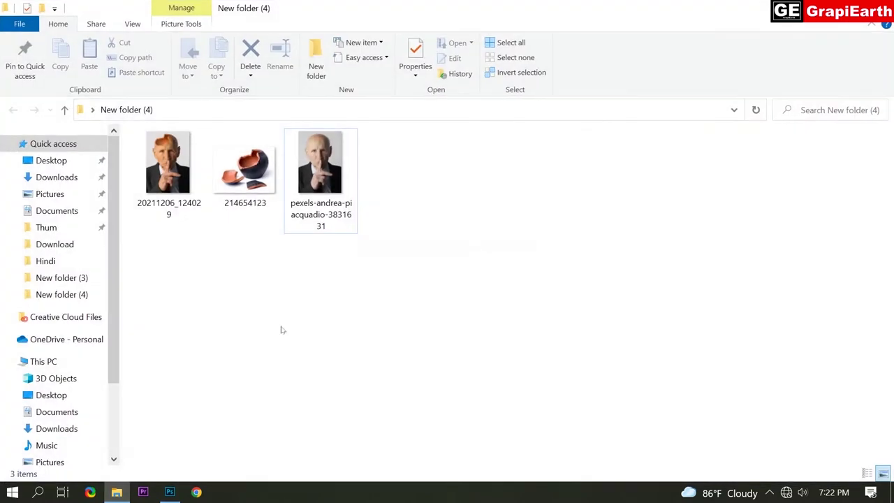
click(245, 203)
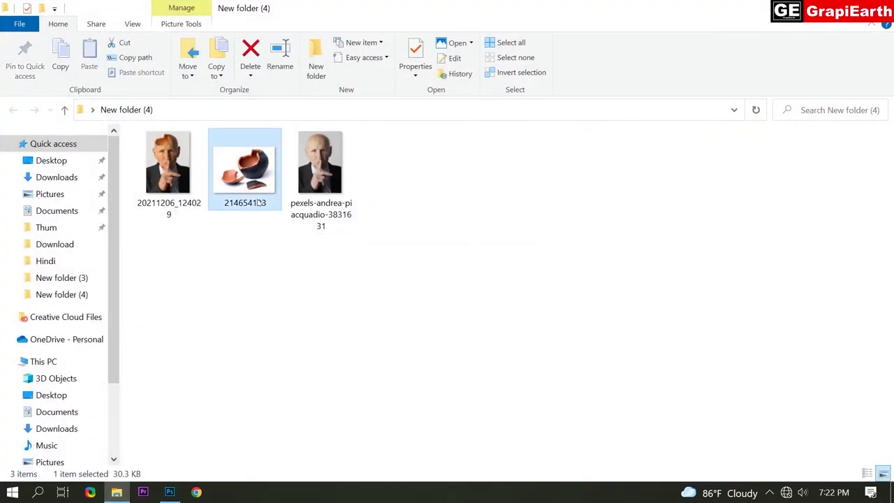
click(260, 261)
drag(244, 170, 348, 64)
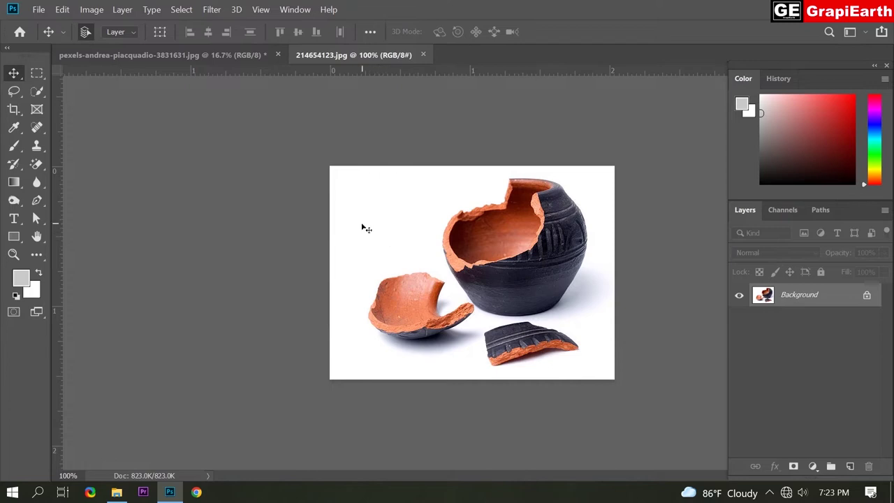
Step: Clear the white background and grey shadow around the pot with the Magic Eraser
click(44, 167)
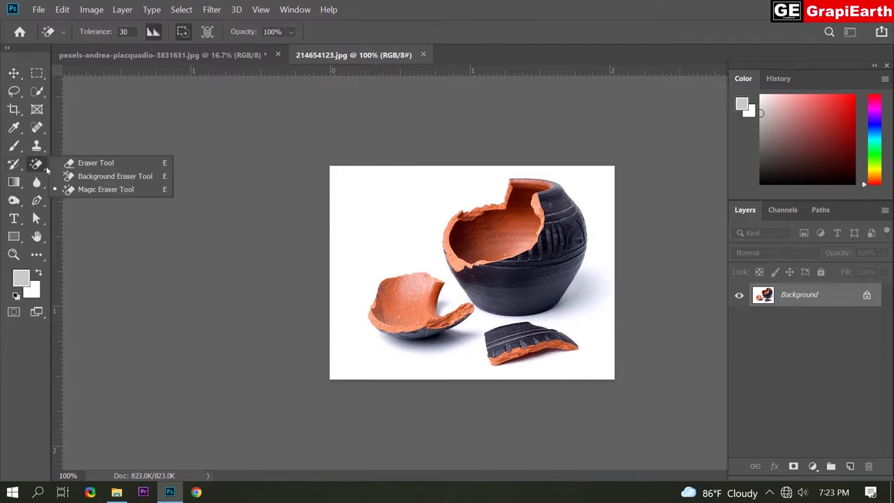
click(138, 191)
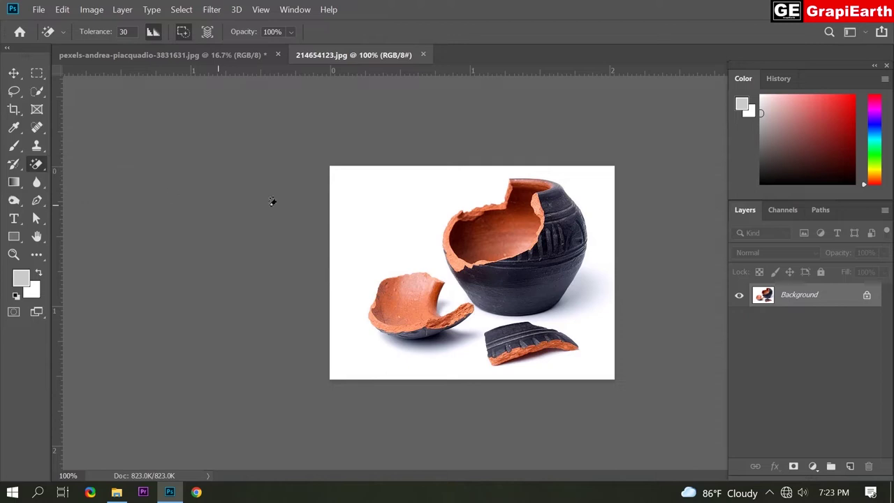
click(392, 202)
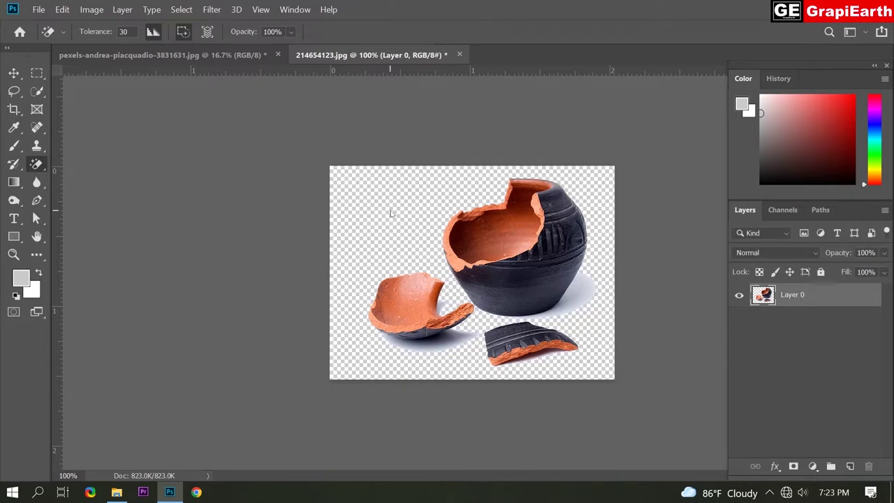
click(585, 295)
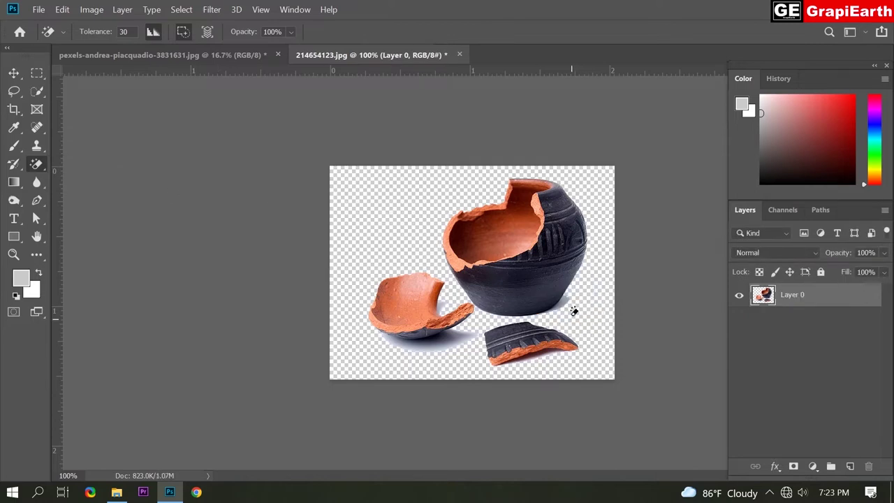
right_click(40, 165)
click(116, 166)
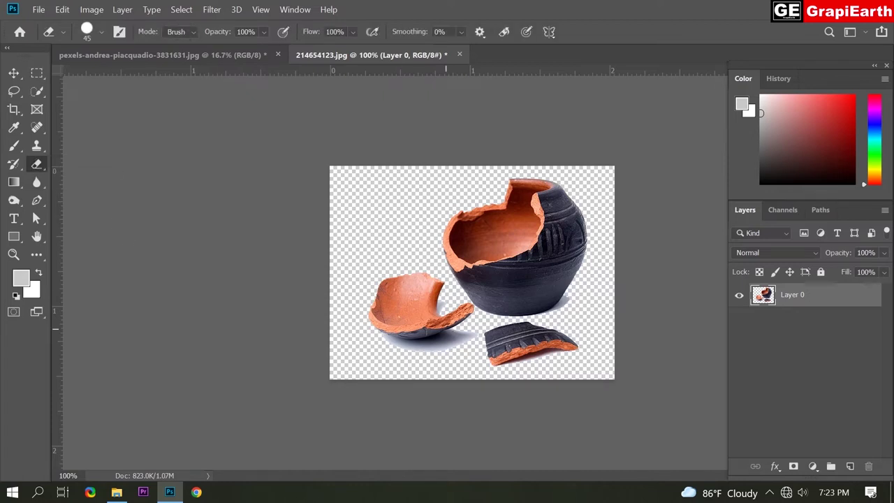
Step: Erase the left shard, the bottom shard and the small fragment beside the pot
mouse_move(420, 265)
mouse_down()
mouse_move(441, 305)
mouse_move(376, 344)
mouse_move(374, 299)
mouse_move(389, 301)
mouse_move(393, 278)
mouse_move(408, 320)
mouse_move(415, 305)
mouse_move(427, 322)
mouse_move(415, 347)
mouse_move(413, 328)
mouse_move(446, 310)
mouse_move(458, 324)
mouse_move(447, 331)
mouse_move(433, 319)
mouse_move(448, 342)
mouse_up()
scroll(486, 283, up, 3)
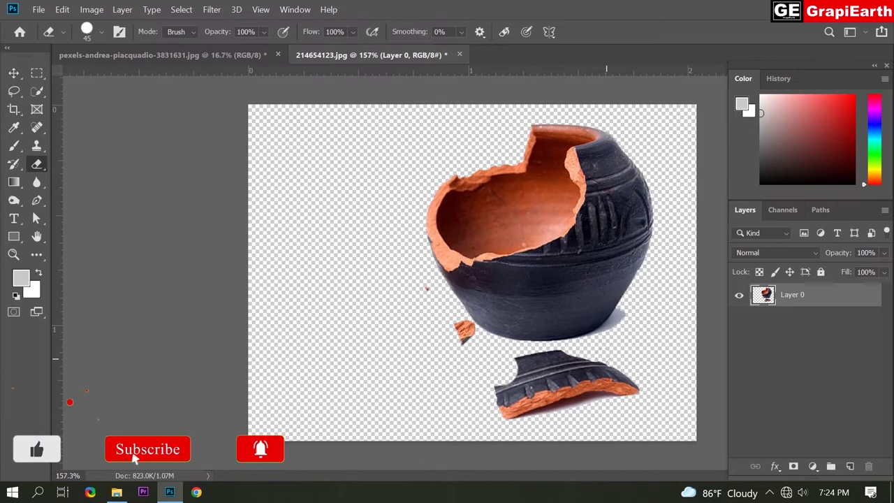
mouse_move(653, 399)
mouse_down()
mouse_move(450, 427)
mouse_move(613, 407)
mouse_up()
mouse_move(489, 399)
mouse_down()
mouse_move(627, 365)
mouse_move(642, 324)
mouse_up()
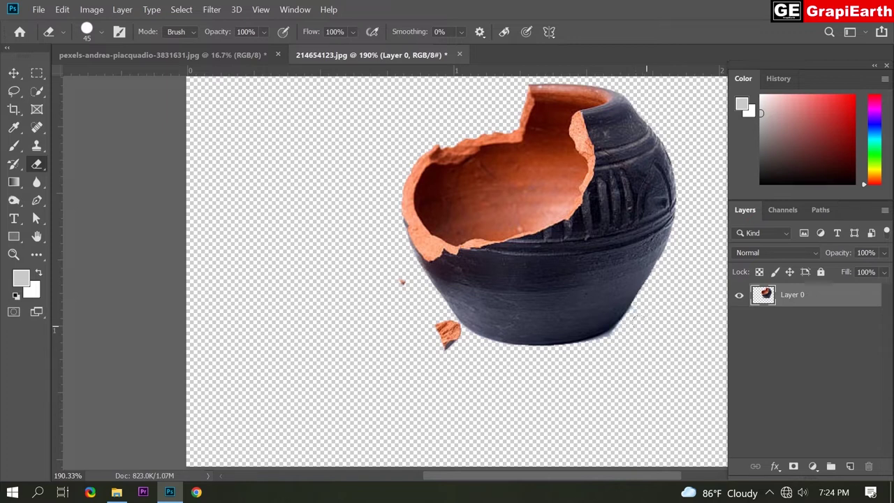
drag(439, 341, 444, 331)
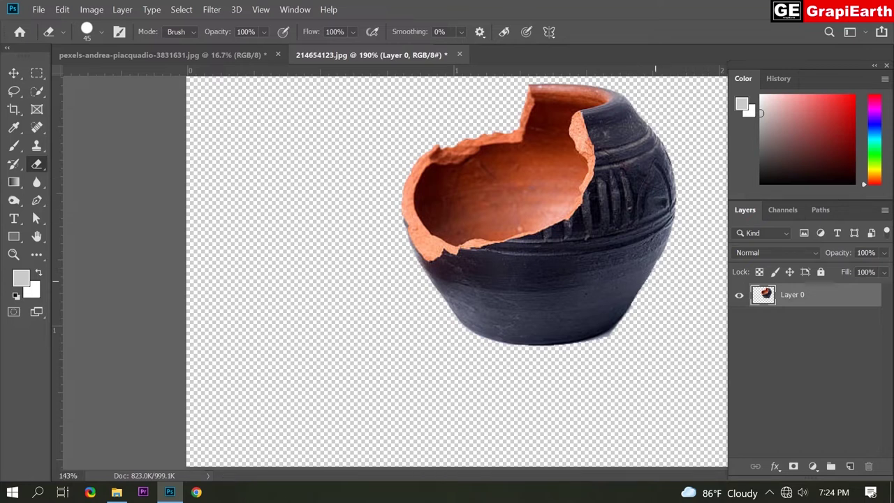
scroll(676, 262, down, 3)
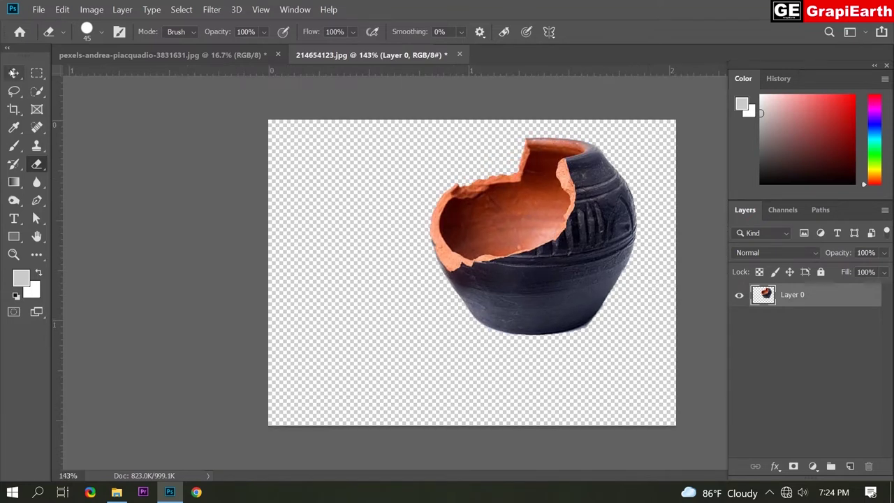
click(13, 72)
Step: Move the pot into the portrait, set Layer 1 to 51% opacity and start scaling it up
drag(605, 228, 487, 200)
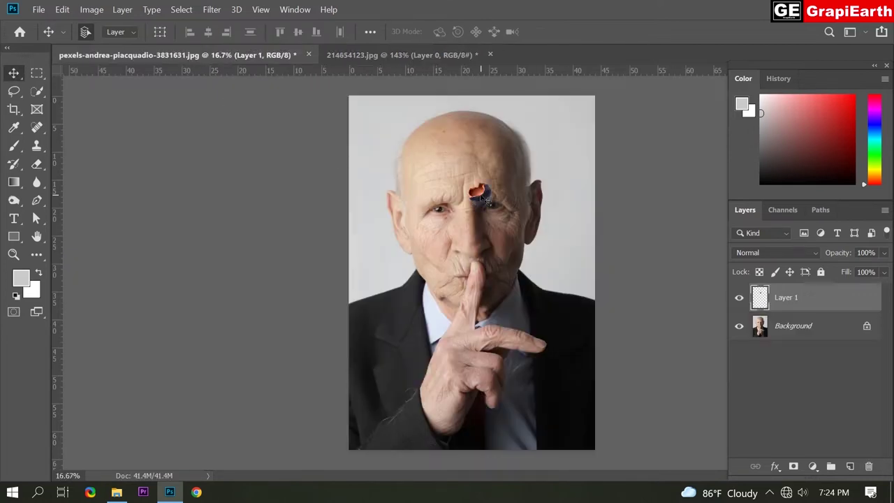
key(ctrl+t)
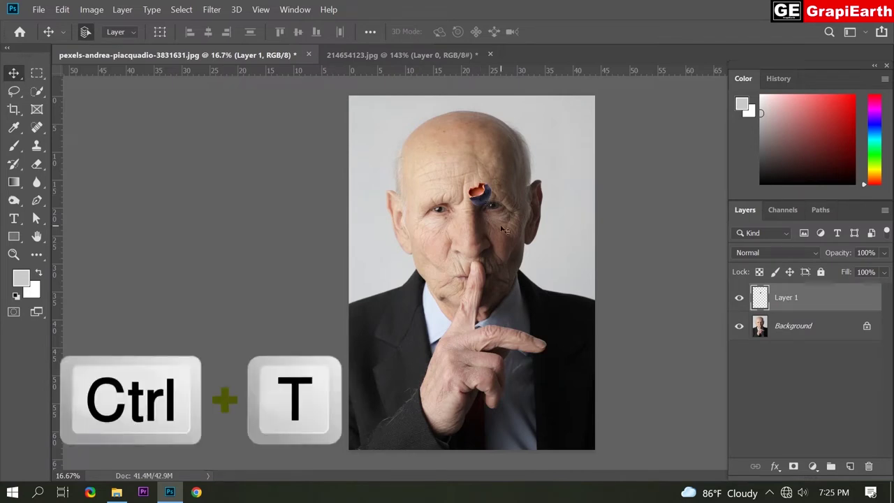
key(ctrl+t)
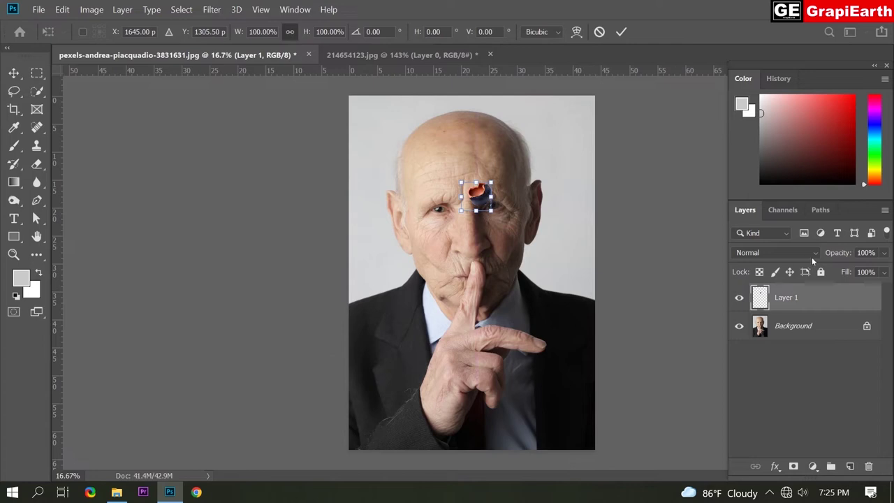
mouse_move(838, 257)
mouse_down()
mouse_move(847, 253)
mouse_move(828, 255)
mouse_move(836, 256)
mouse_up()
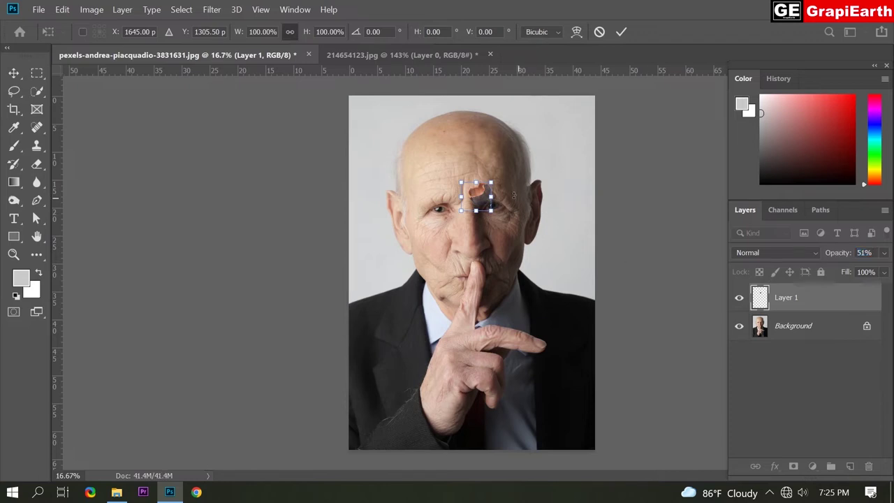
drag(476, 183, 438, 111)
Step: Enlarge the pot further across the head and shift it slightly left
drag(492, 161, 514, 183)
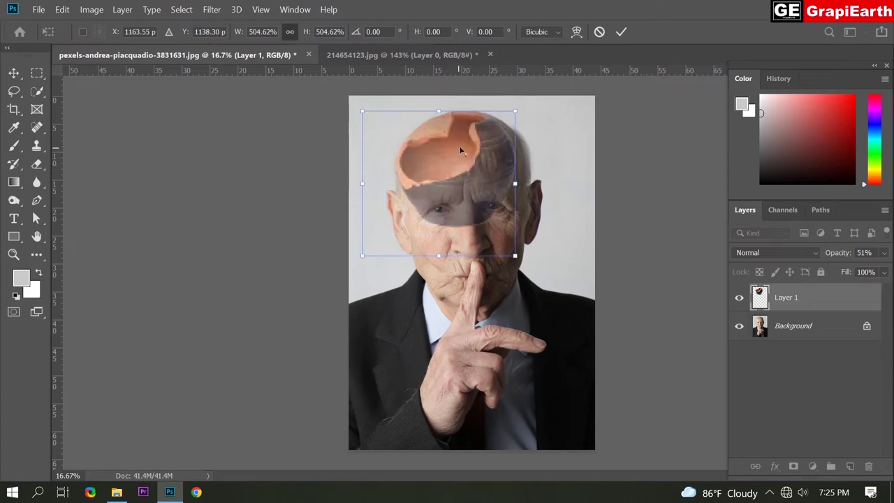
scroll(466, 138, up, 3)
scroll(493, 241, up, 2)
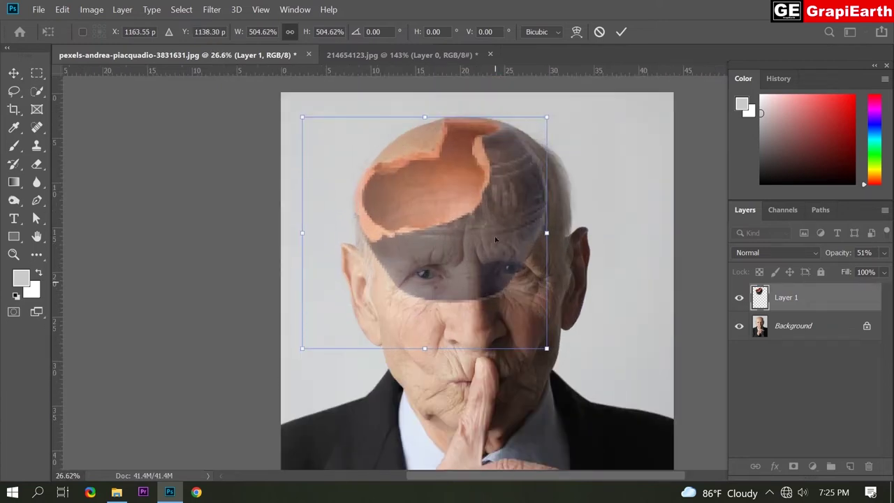
drag(548, 242, 553, 247)
drag(448, 142, 427, 126)
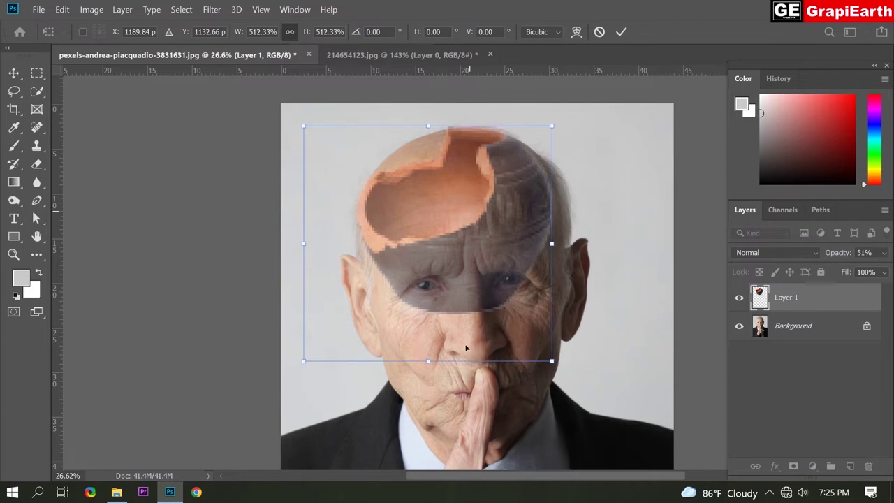
Step: Fine-tune the pot to about 499% wide by 486% tall, covering crown to eyes
drag(421, 361, 422, 342)
drag(551, 235, 542, 234)
drag(303, 235, 310, 235)
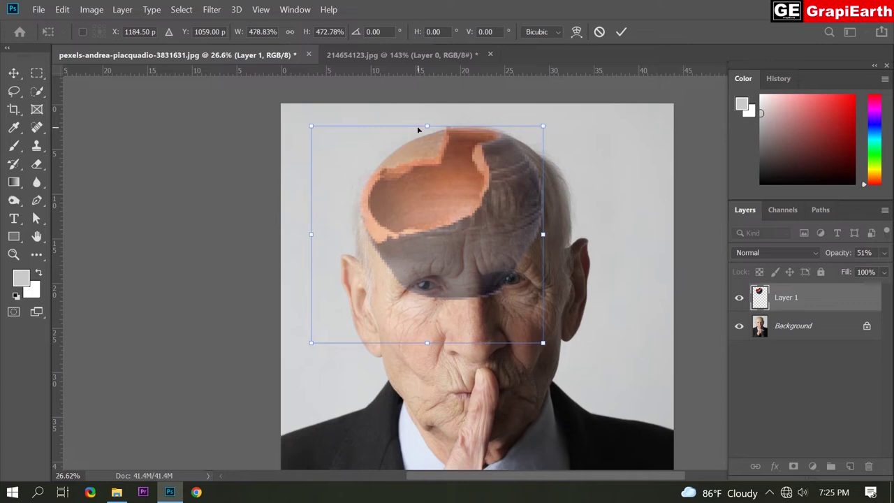
drag(423, 122, 424, 122)
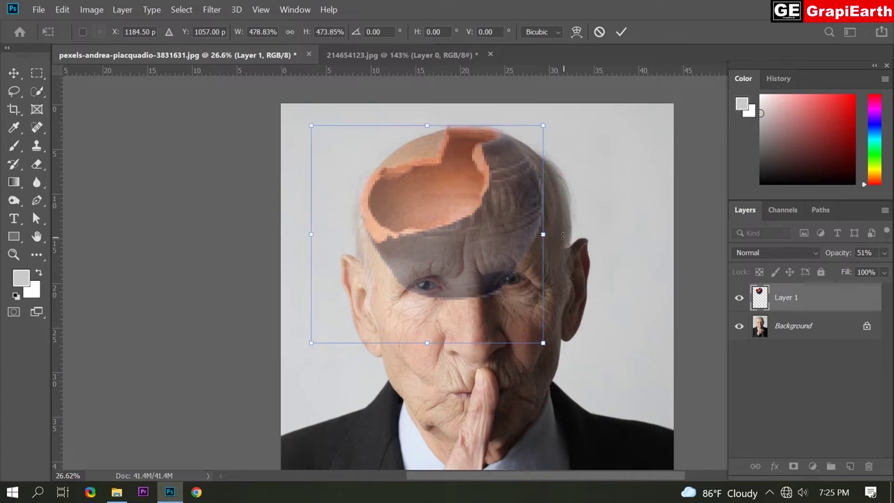
drag(548, 234, 552, 235)
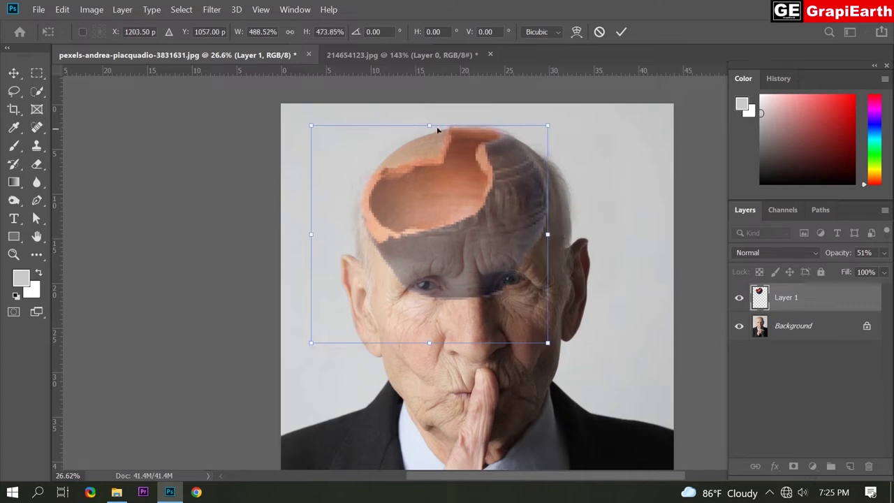
drag(430, 126, 429, 128)
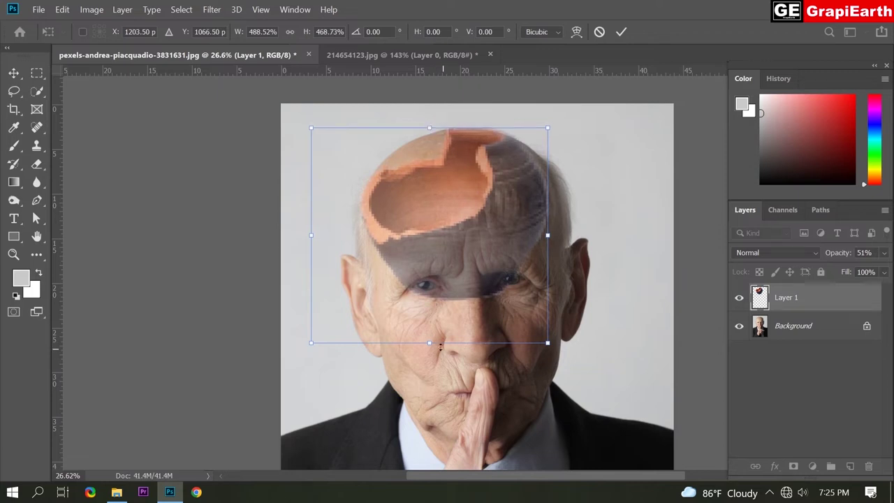
drag(438, 344, 441, 365)
drag(548, 244, 552, 244)
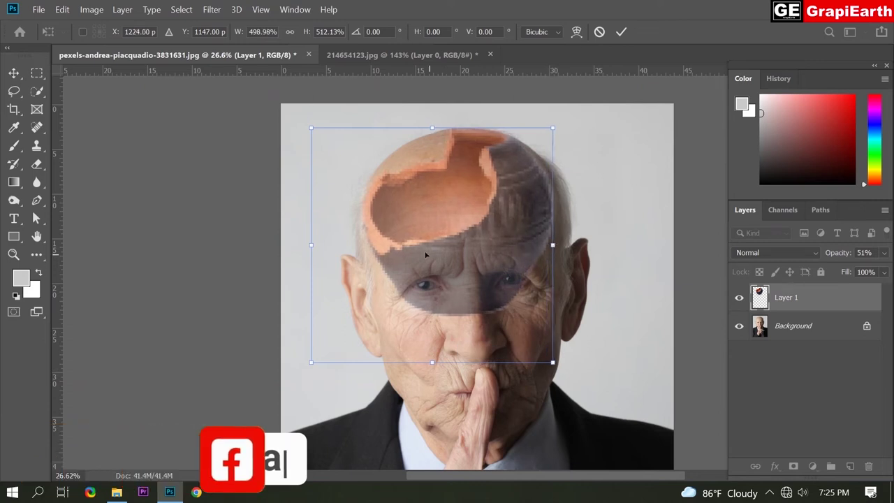
drag(432, 362, 431, 352)
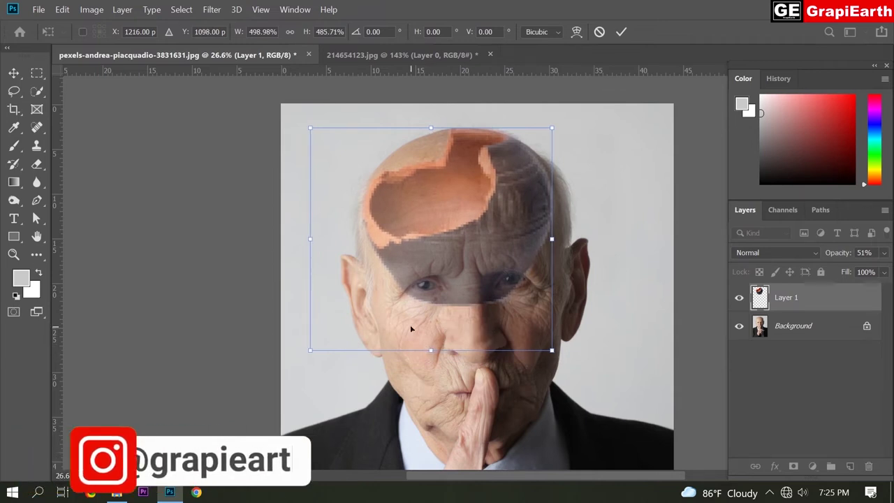
drag(410, 326, 409, 328)
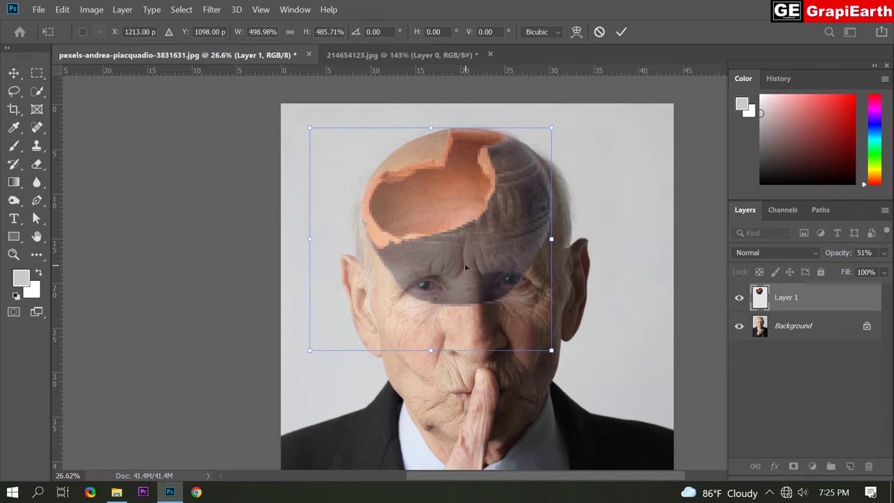
Step: Commit the transform, return Layer 1 to 100% opacity and add a layer mask
click(622, 31)
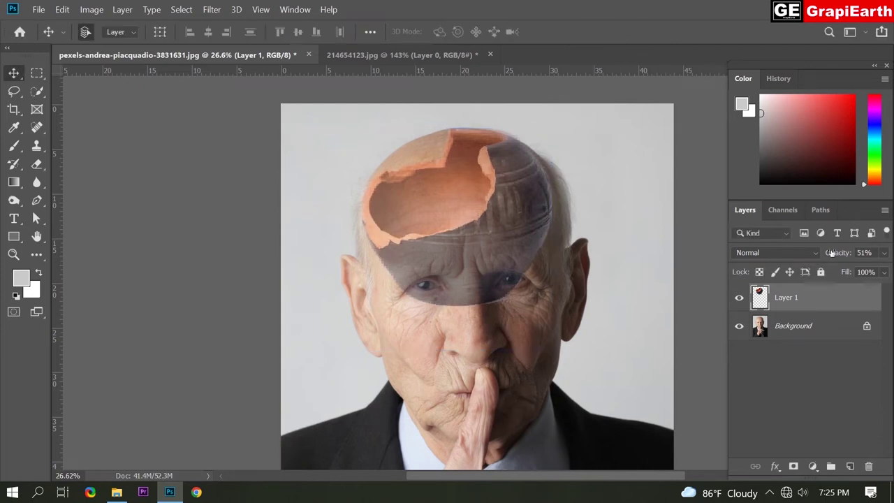
drag(834, 252, 890, 258)
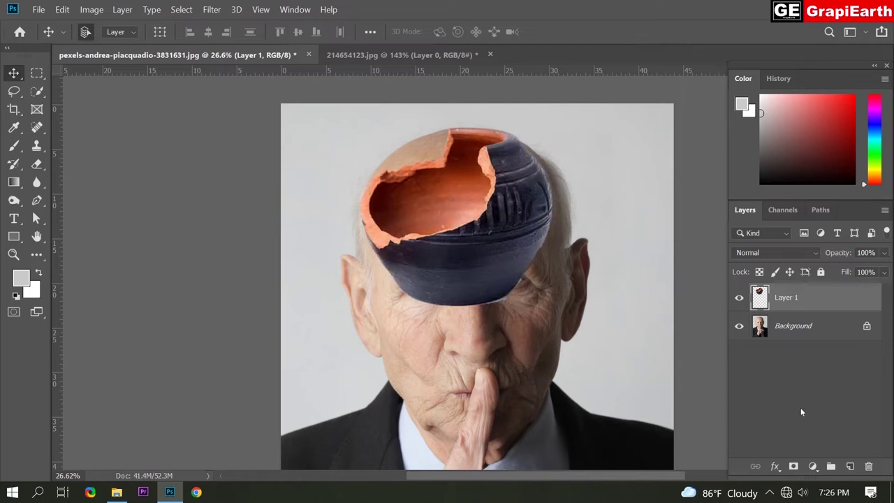
click(793, 466)
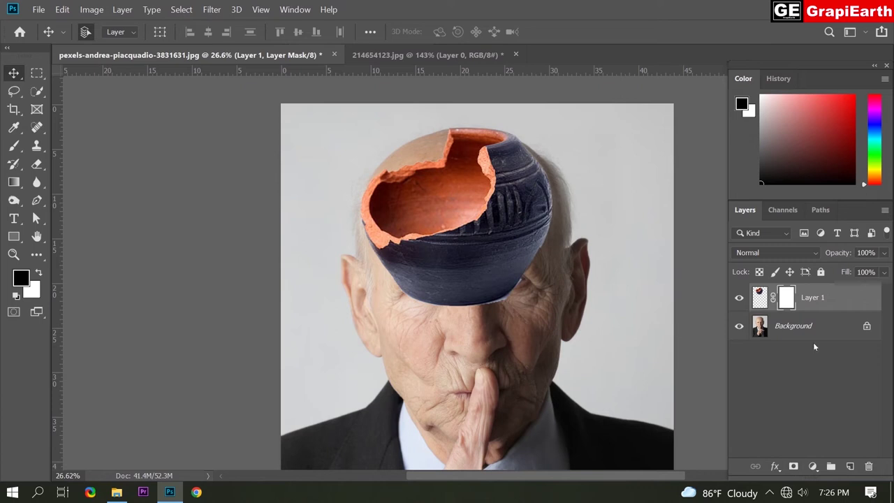
Step: Select a Soft Round brush at about 149 px, then enlarge it further
click(14, 150)
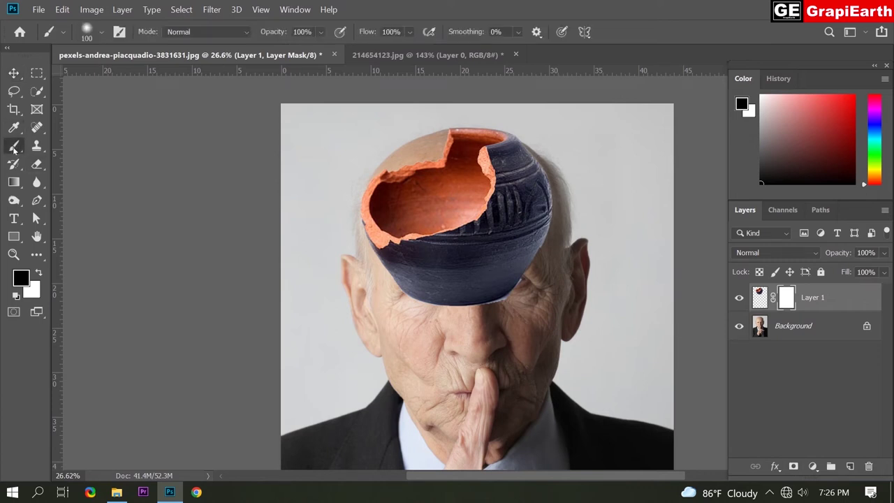
click(101, 32)
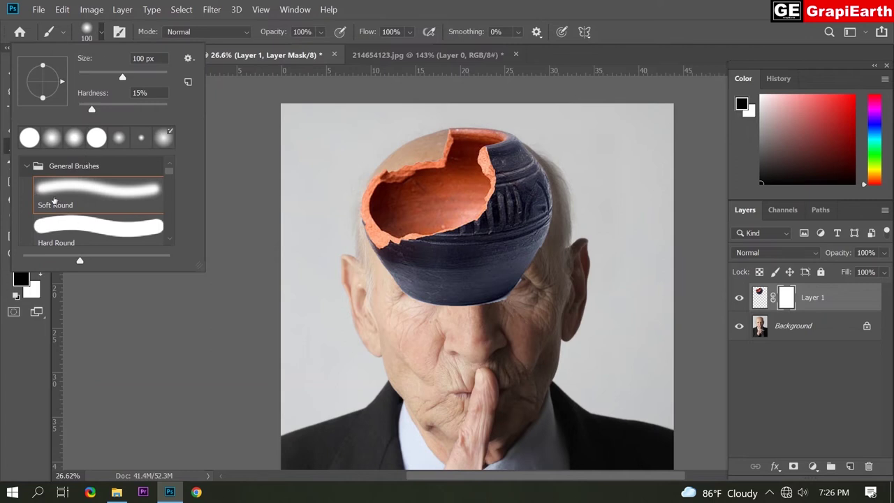
mouse_move(122, 77)
mouse_down()
mouse_move(135, 80)
mouse_move(126, 83)
mouse_up()
click(103, 32)
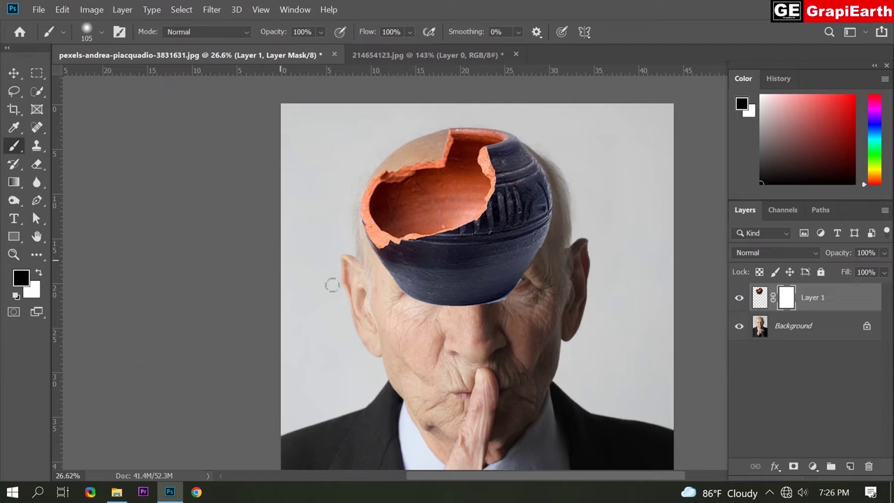
key(bracketright)
key(bracketright)
key(bracketright)
key(bracketright)
key(bracketright)
Step: Paint black on Layer 1's mask over the pot's lower part, dark band and bluish rim edges
mouse_move(451, 317)
mouse_down()
mouse_move(488, 268)
mouse_move(519, 211)
mouse_move(583, 204)
mouse_move(547, 278)
mouse_move(554, 222)
mouse_move(459, 307)
mouse_move(489, 192)
mouse_move(483, 150)
mouse_move(534, 230)
mouse_move(537, 272)
mouse_move(527, 310)
mouse_up()
scroll(549, 151, up, 3)
mouse_move(401, 342)
mouse_down()
mouse_move(328, 381)
mouse_move(412, 355)
mouse_move(282, 370)
mouse_move(258, 328)
mouse_move(370, 314)
mouse_move(438, 283)
mouse_move(275, 360)
mouse_move(411, 342)
mouse_up()
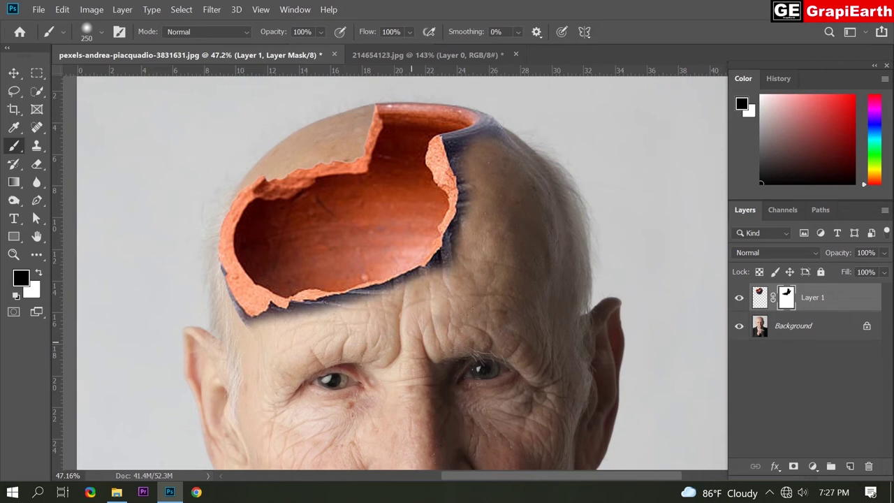
mouse_move(217, 308)
mouse_down()
mouse_move(249, 326)
mouse_move(236, 322)
mouse_move(345, 314)
mouse_move(398, 295)
mouse_move(443, 264)
mouse_move(458, 239)
mouse_move(467, 180)
mouse_move(457, 139)
mouse_move(465, 183)
mouse_up()
mouse_move(485, 153)
mouse_down()
mouse_move(495, 134)
mouse_move(453, 148)
mouse_move(457, 233)
mouse_move(425, 278)
mouse_move(365, 299)
mouse_move(266, 313)
mouse_move(353, 304)
mouse_move(411, 284)
mouse_up()
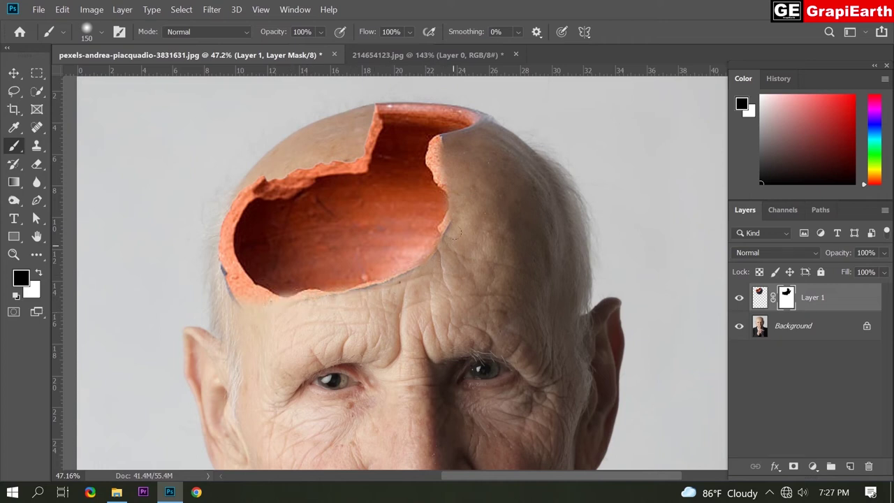
mouse_move(198, 313)
mouse_down()
mouse_move(223, 289)
mouse_move(224, 309)
mouse_move(207, 243)
mouse_up()
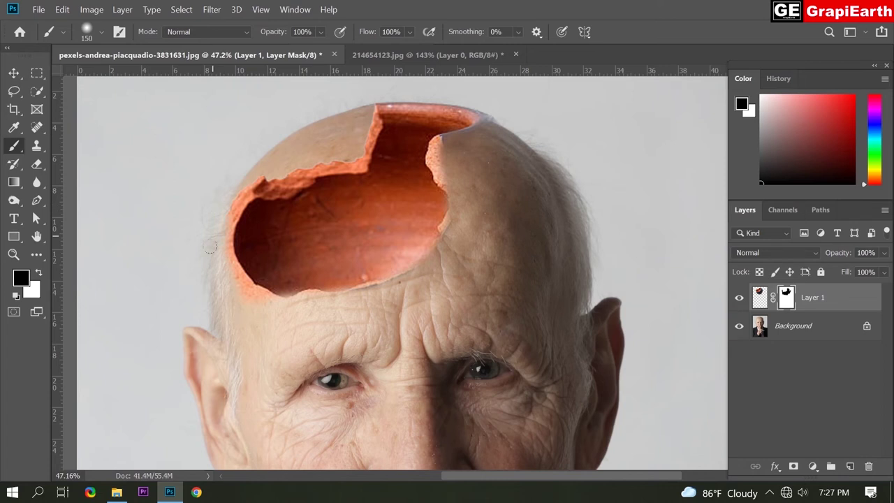
scroll(209, 246, down, 5)
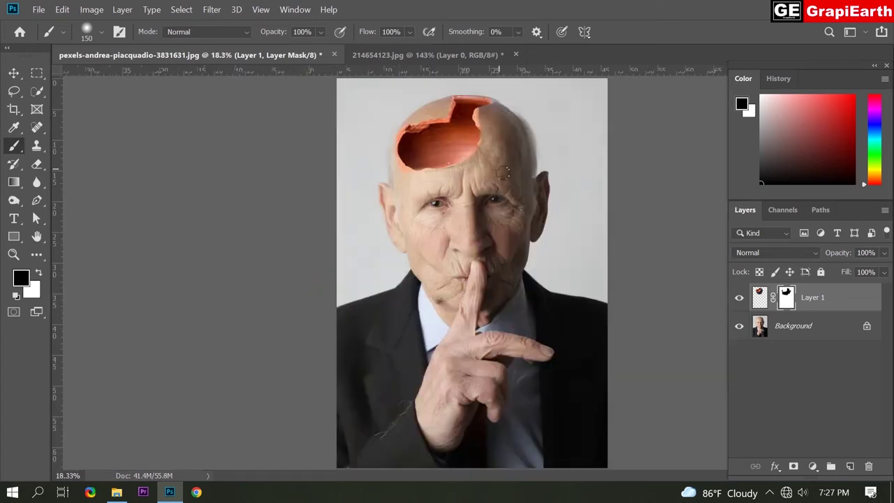
click(813, 328)
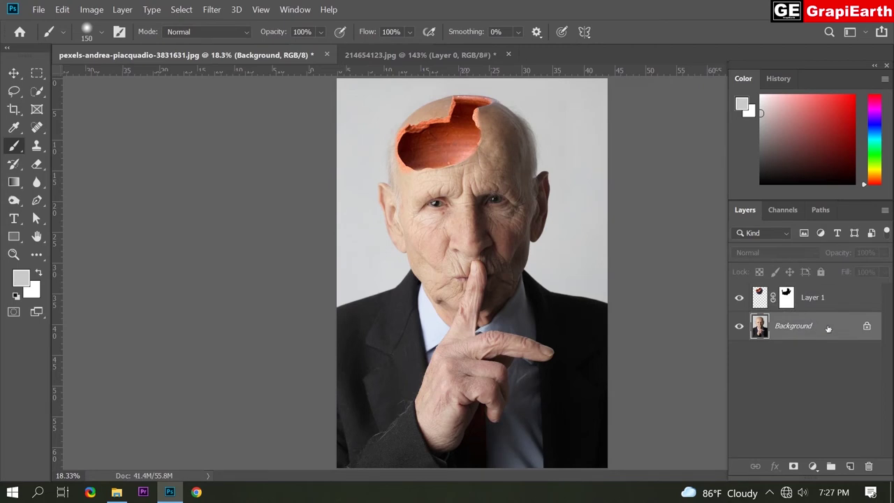
click(870, 333)
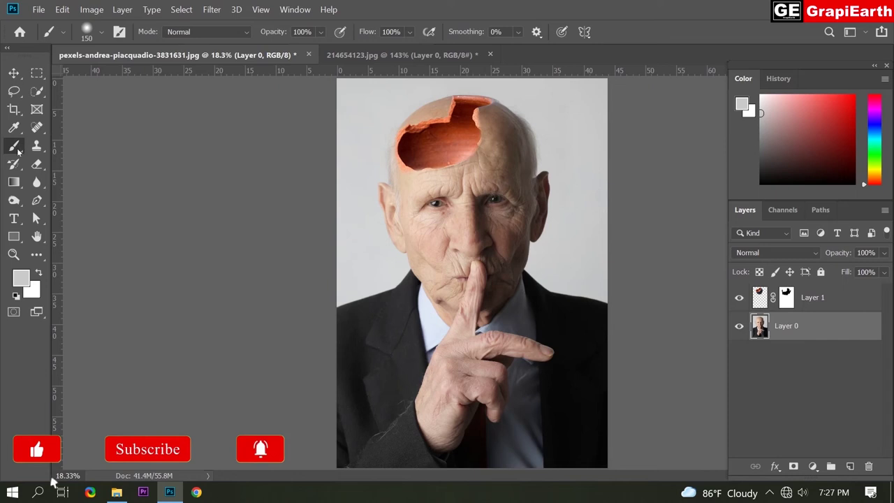
click(22, 279)
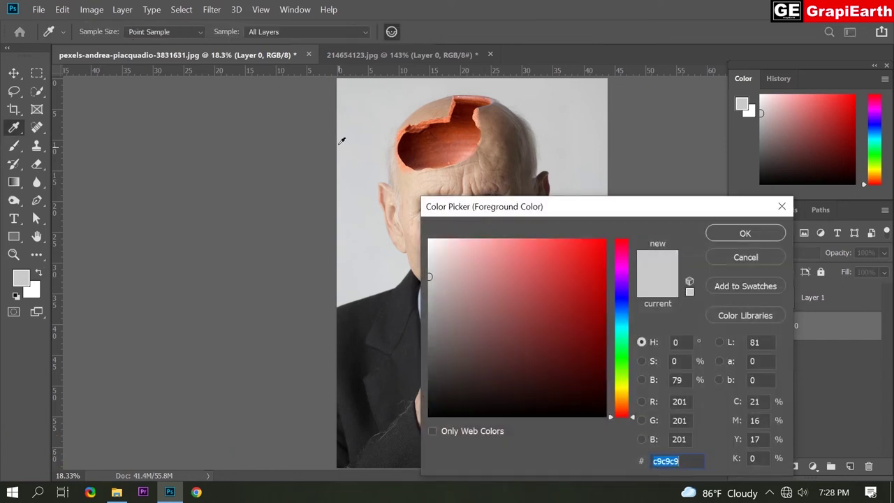
click(358, 148)
click(726, 234)
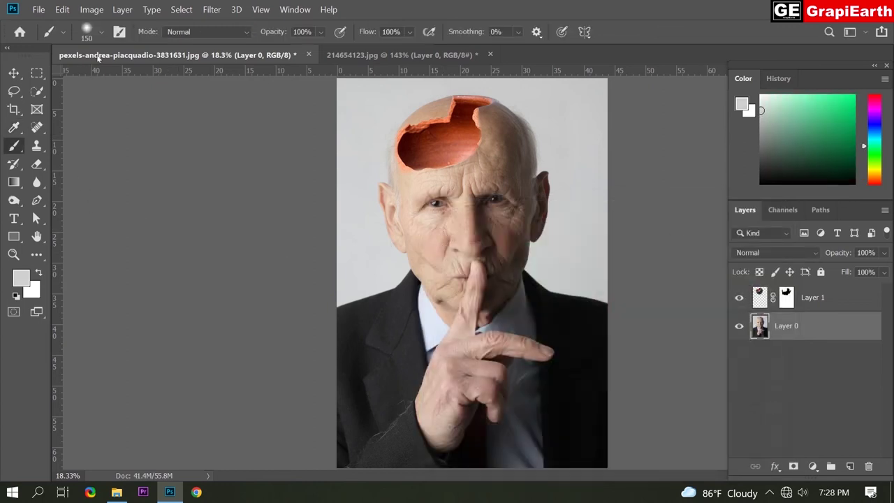
click(102, 32)
click(102, 31)
Step: Paint over the scalp bulging above the pot's left rim to expose the broken edge
scroll(416, 212, up, 5)
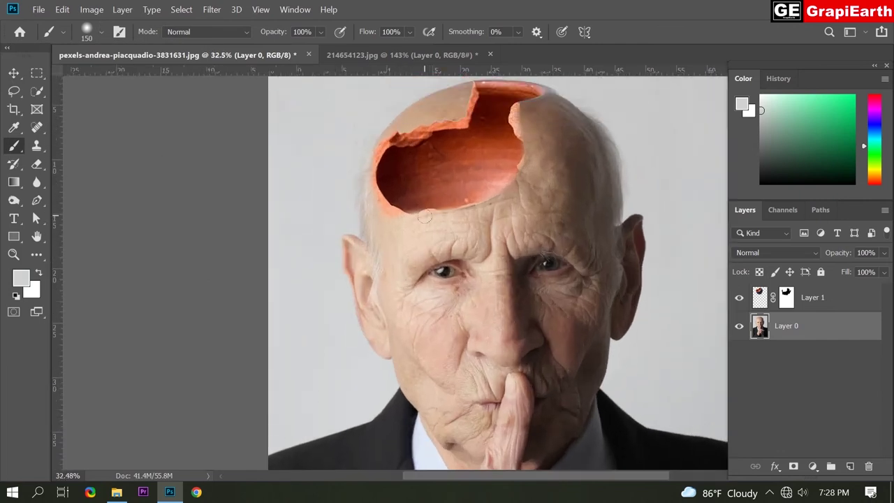
scroll(425, 216, up, 2)
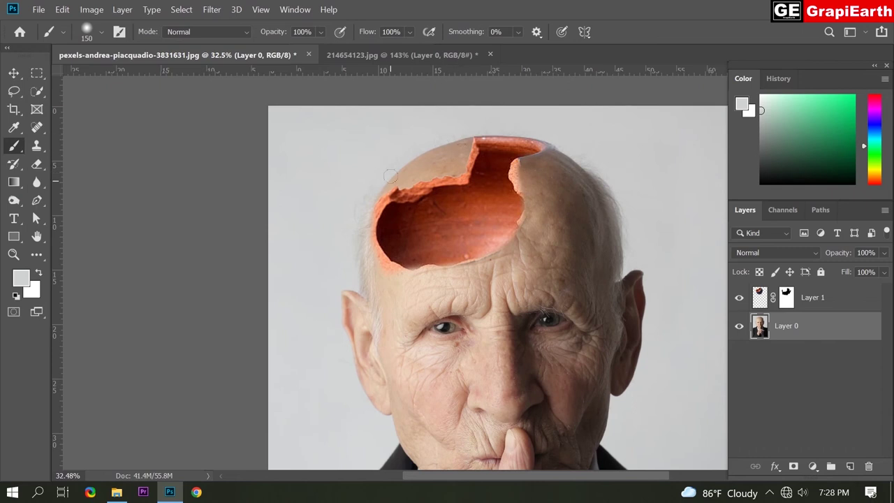
mouse_move(375, 186)
mouse_down()
mouse_move(464, 143)
mouse_move(419, 171)
mouse_move(424, 140)
mouse_move(461, 148)
mouse_move(464, 165)
mouse_up()
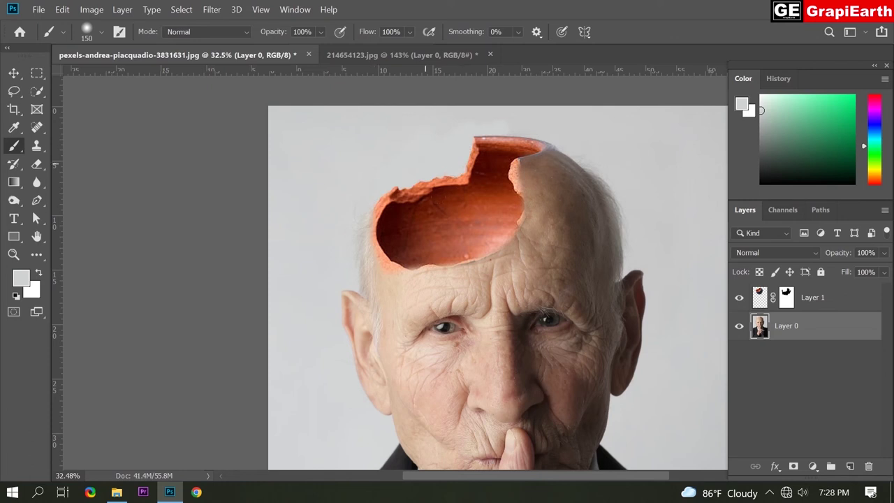
scroll(467, 185, down, 3)
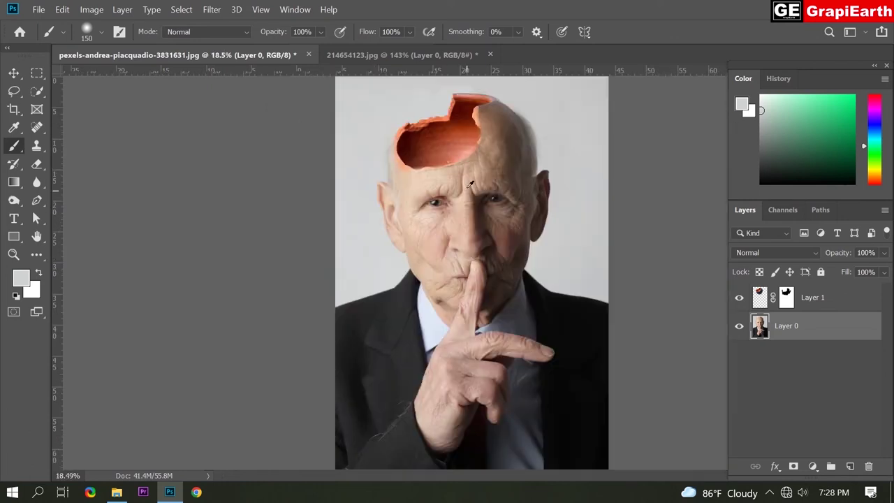
Step: Flatten Layer 0 into a single Background layer and apply Auto Contrast
right_click(811, 326)
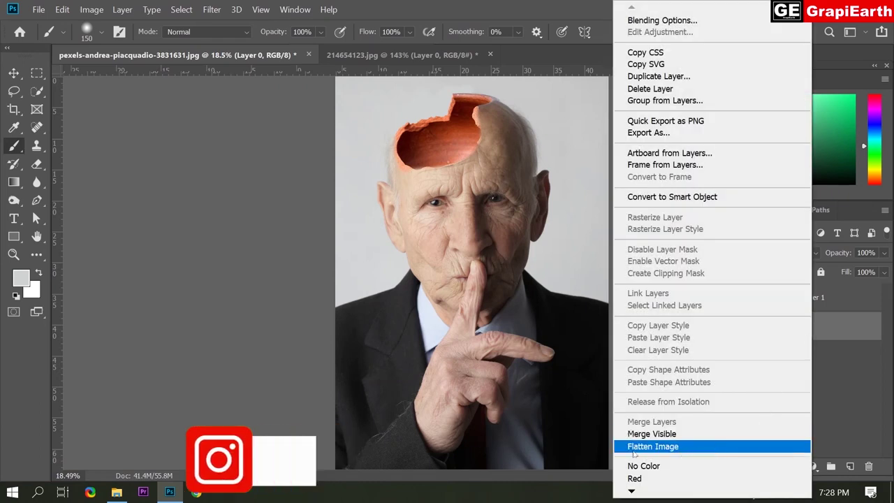
click(698, 447)
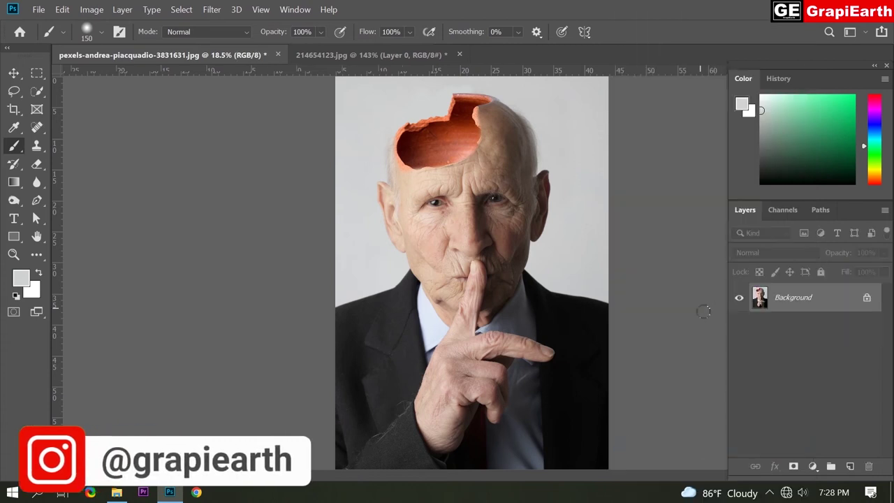
click(96, 9)
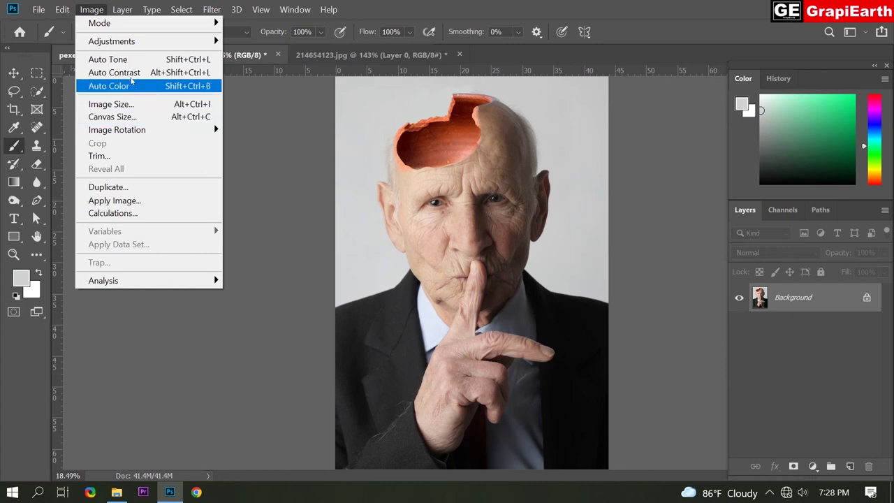
click(133, 73)
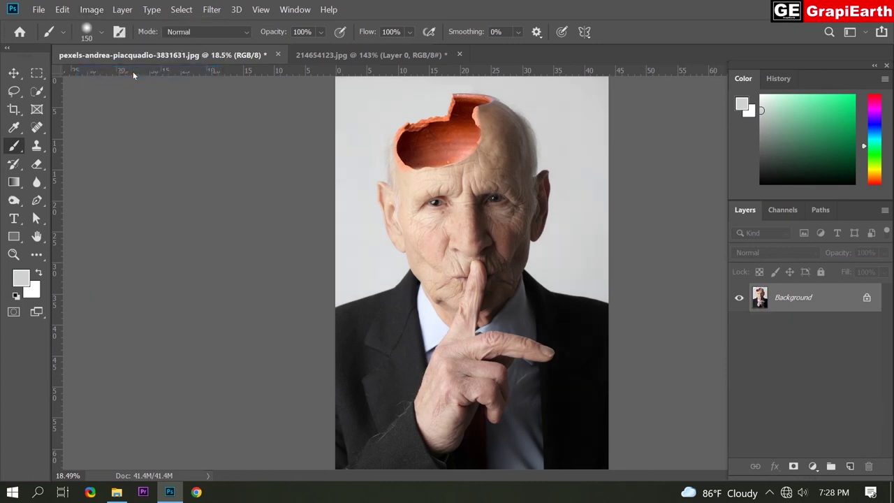
Step: Apply Auto Color to the portrait, check the result, and switch to the Move tool
click(99, 10)
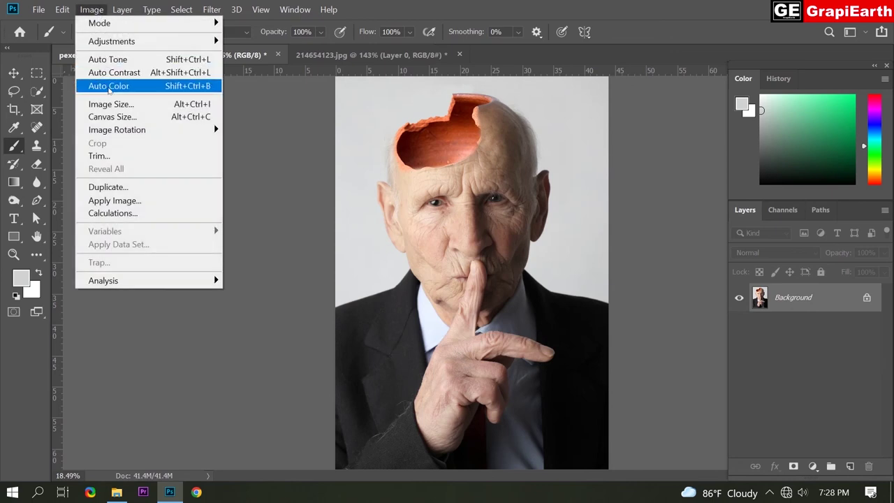
click(109, 87)
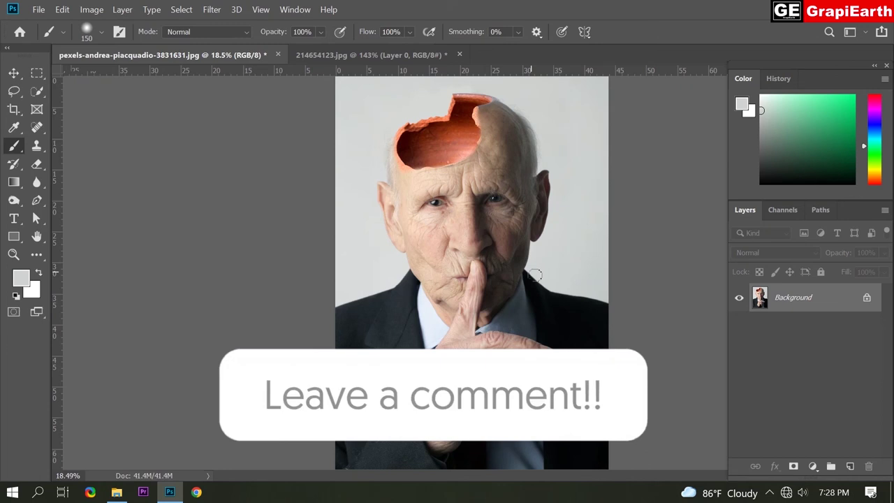
scroll(544, 225, up, 3)
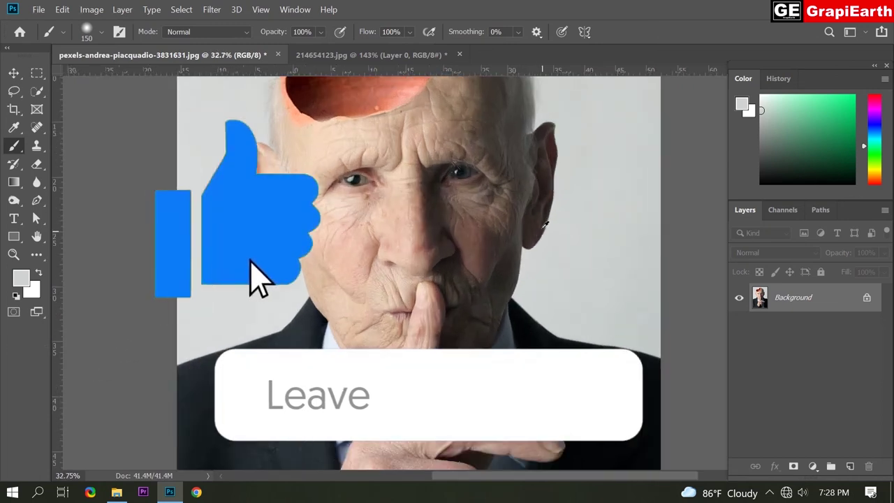
scroll(544, 225, up, 4)
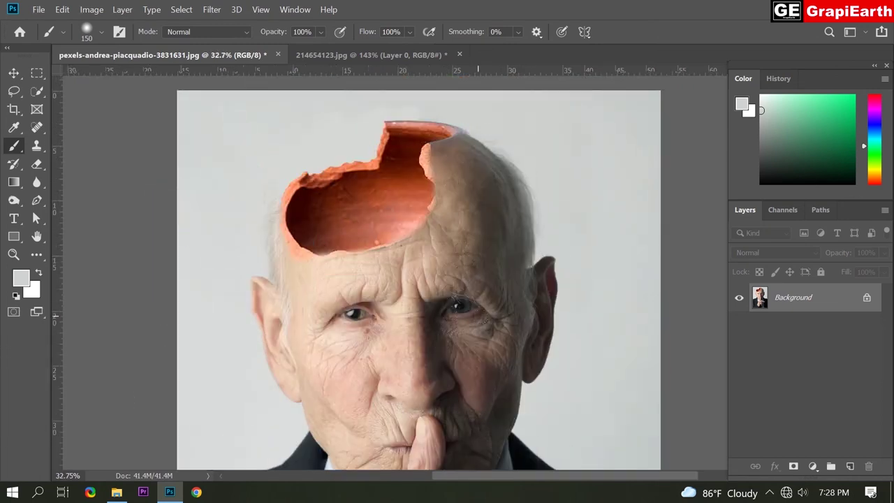
scroll(505, 287, down, 4)
scroll(505, 292, up, 3)
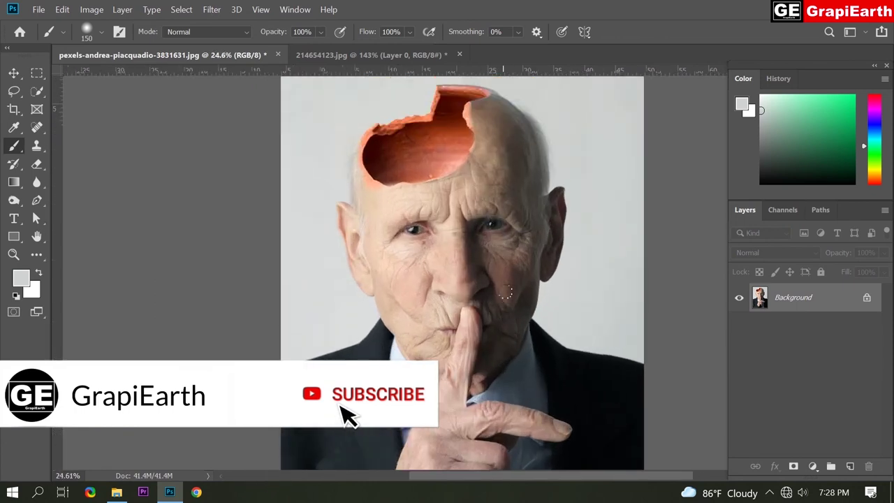
scroll(505, 292, up, 3)
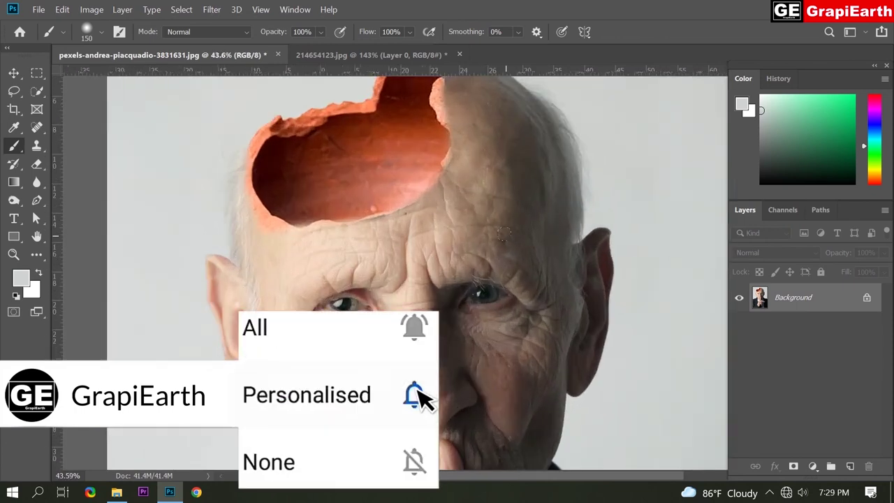
scroll(506, 231, down, 4)
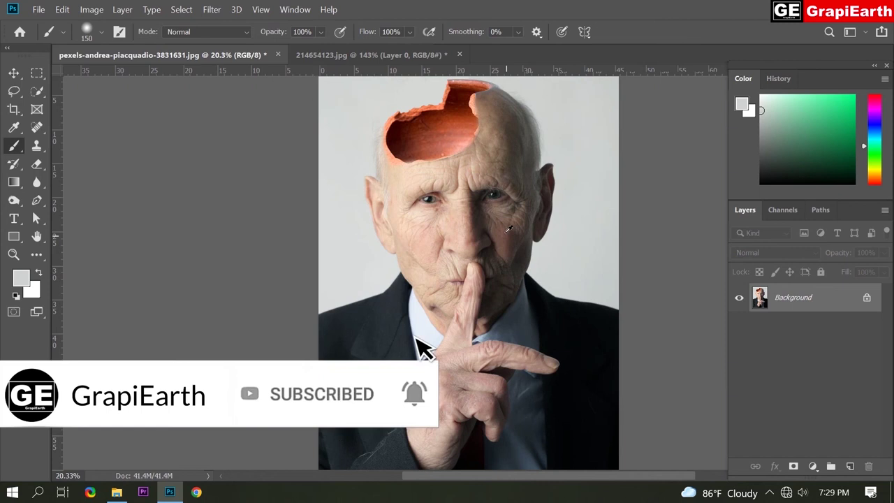
key(v)
scroll(506, 248, down, 1)
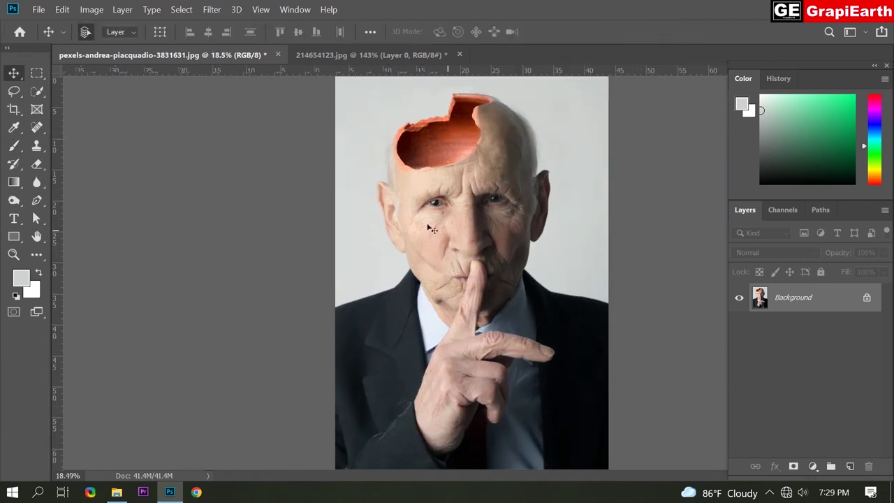
Step: Save the portrait as image.jpg in JPEG format at maximum quality 12
click(39, 10)
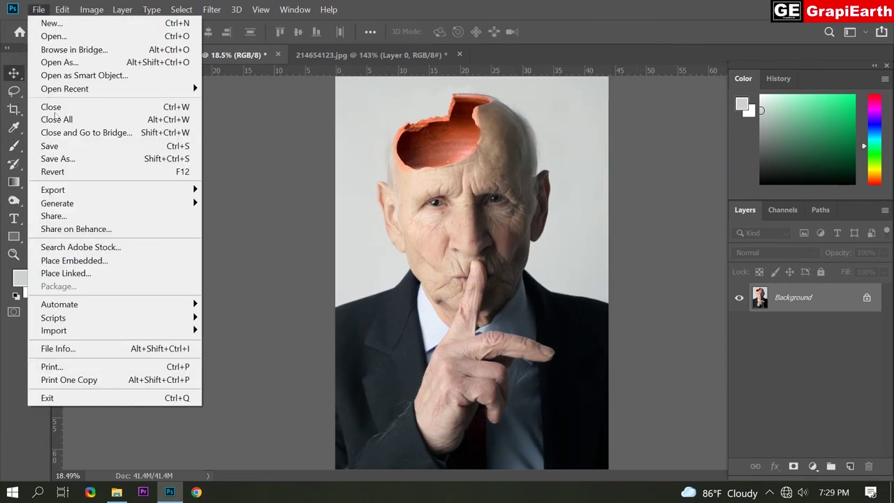
click(59, 158)
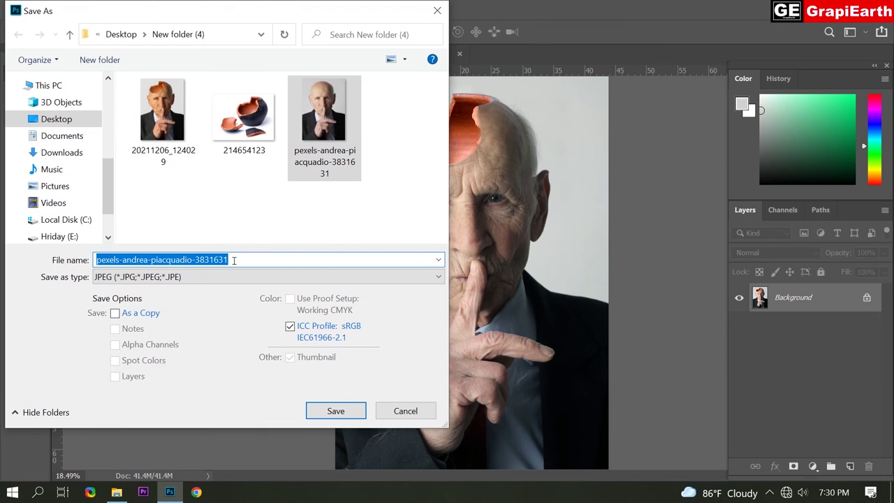
text(image)
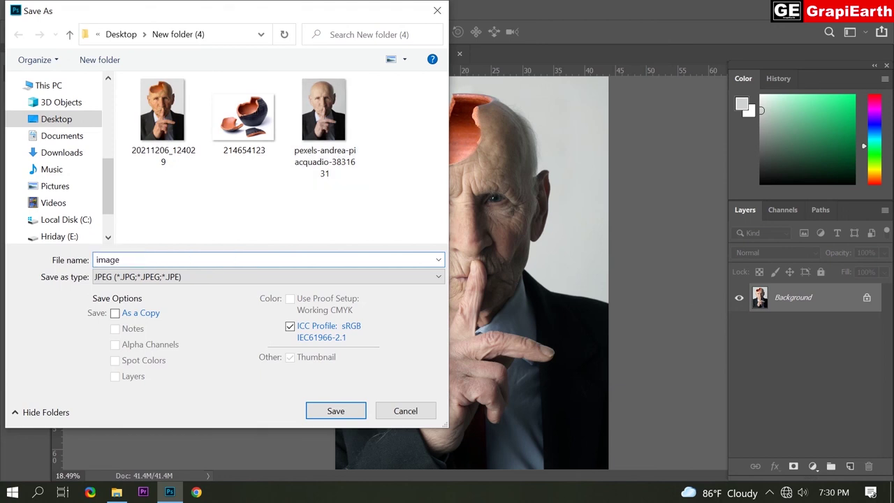
click(138, 277)
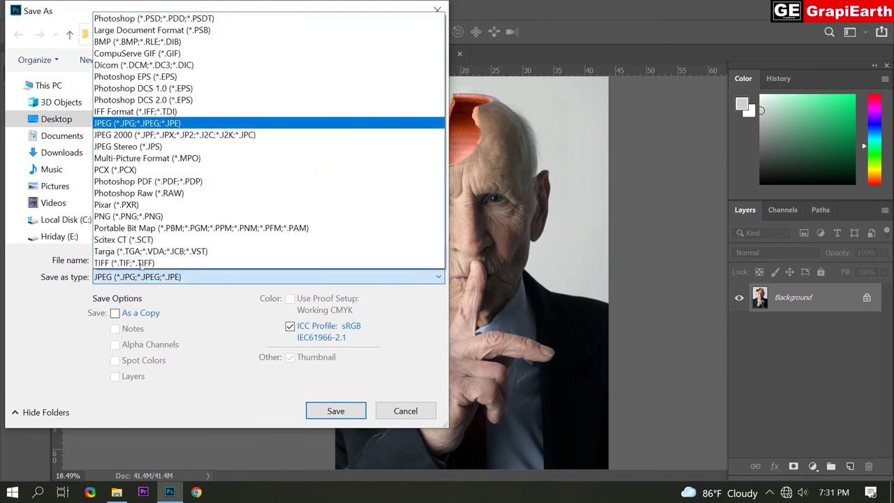
click(180, 123)
click(335, 410)
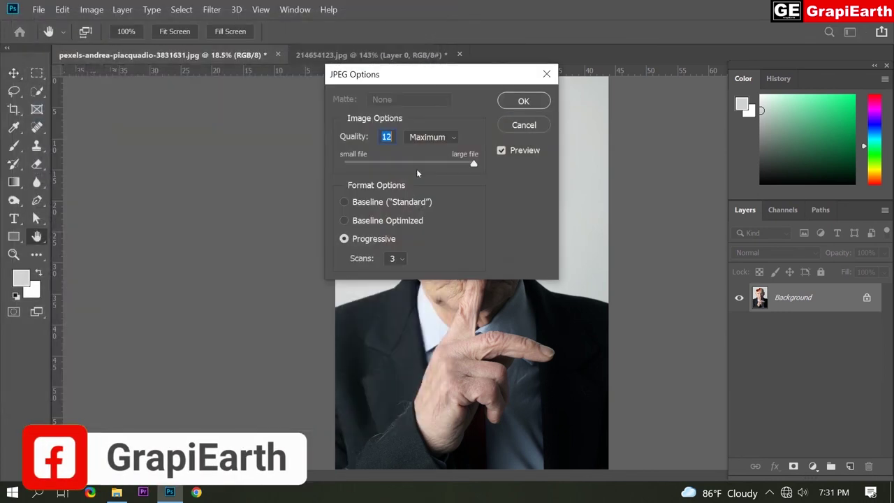
click(523, 101)
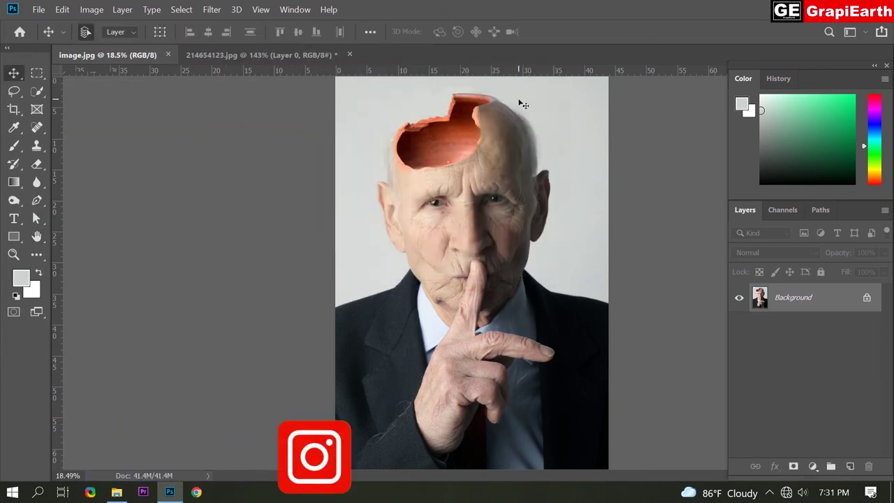